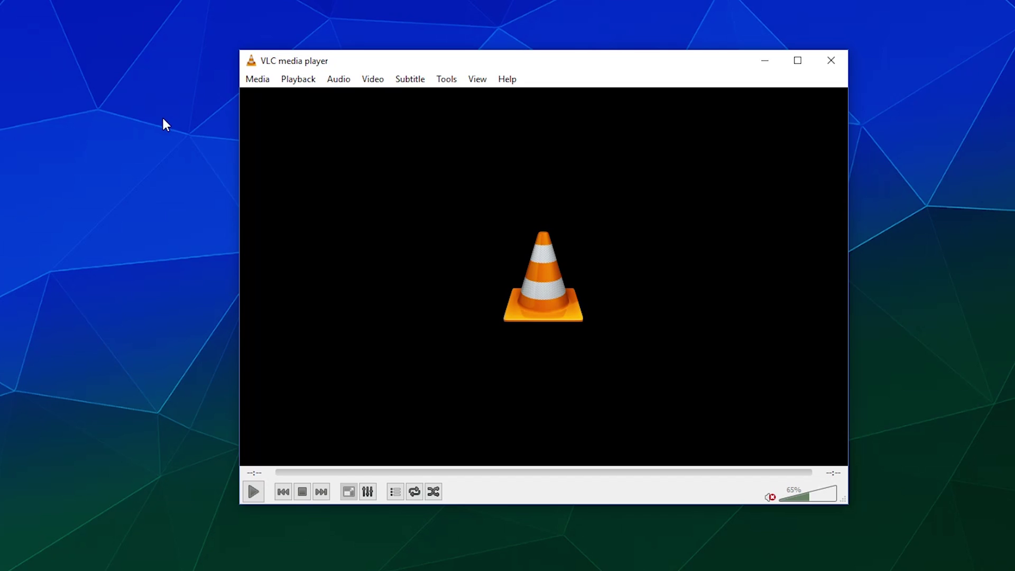
Open the conversion settings for the local file Warframe Bug.mp4, looking at the network source option on the way
click(259, 82)
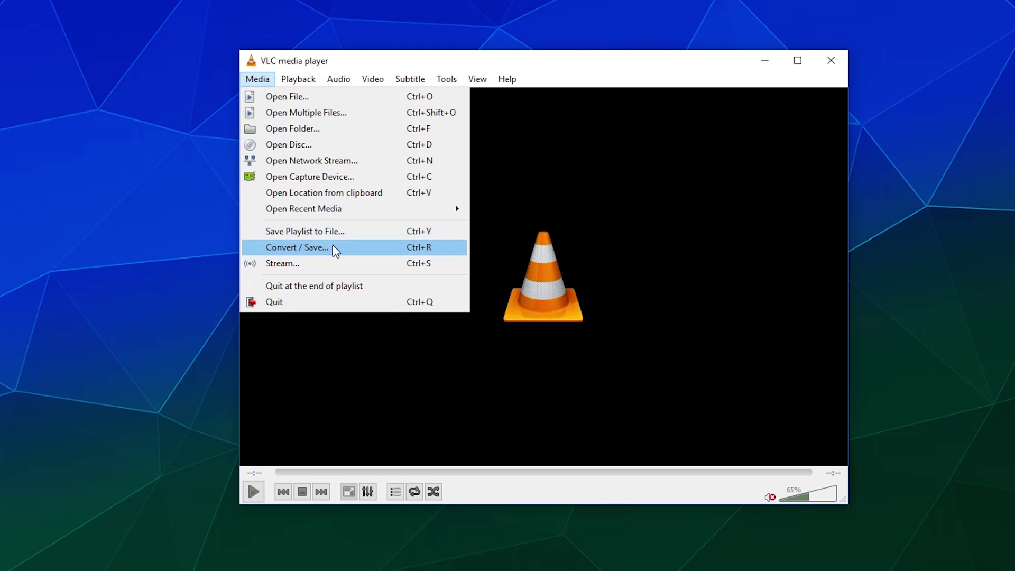
click(400, 250)
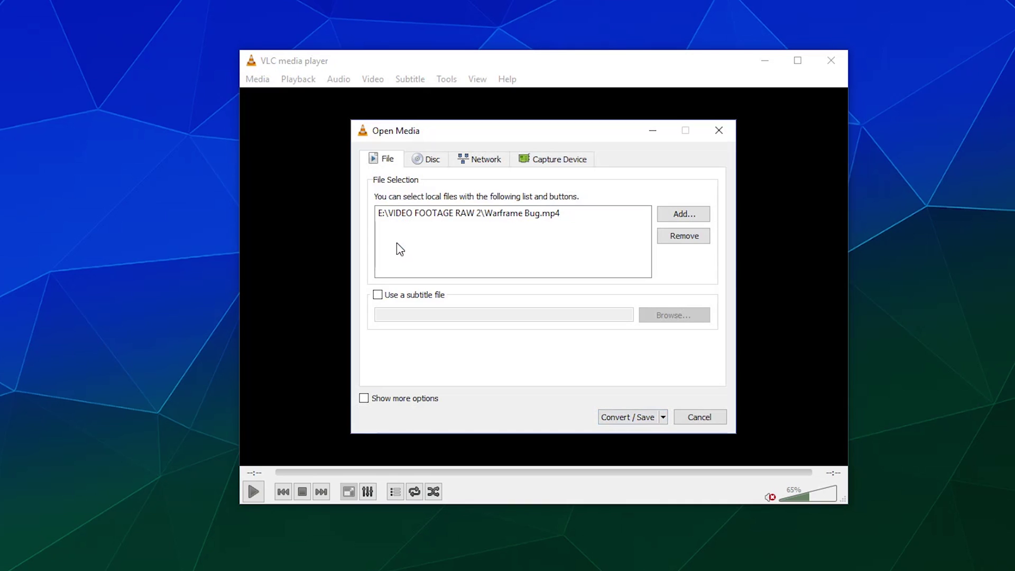
click(505, 161)
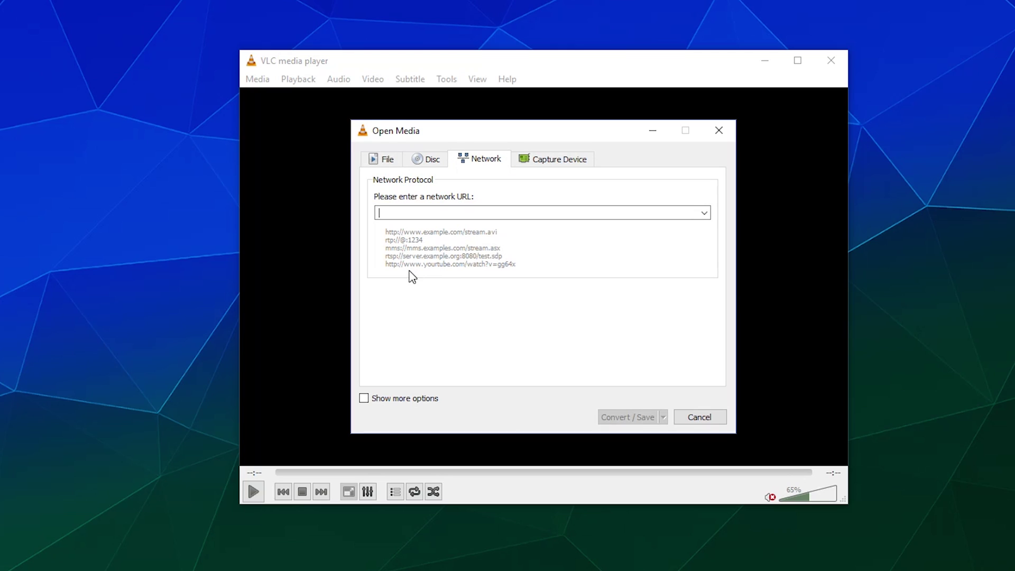
click(377, 159)
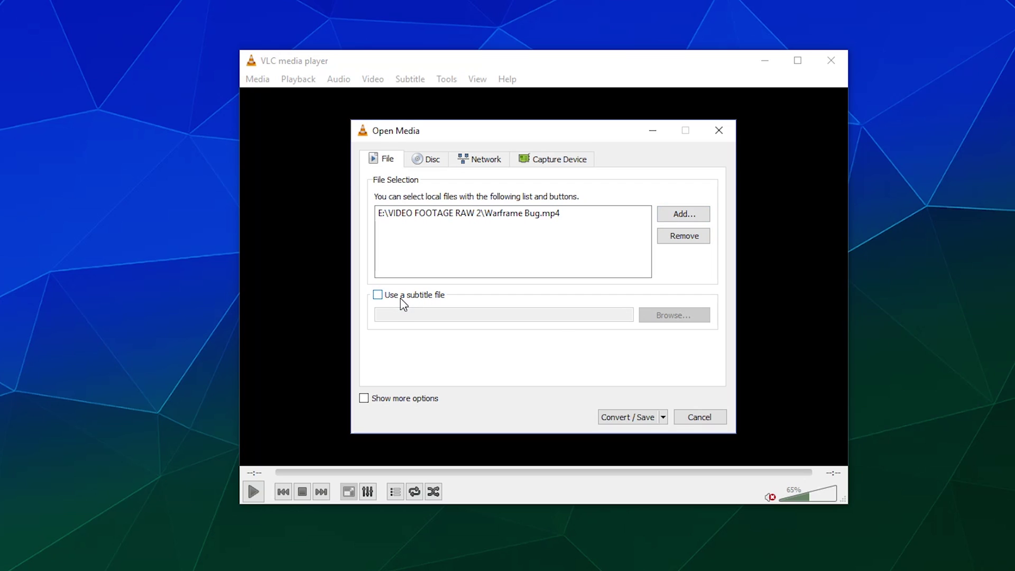
click(640, 417)
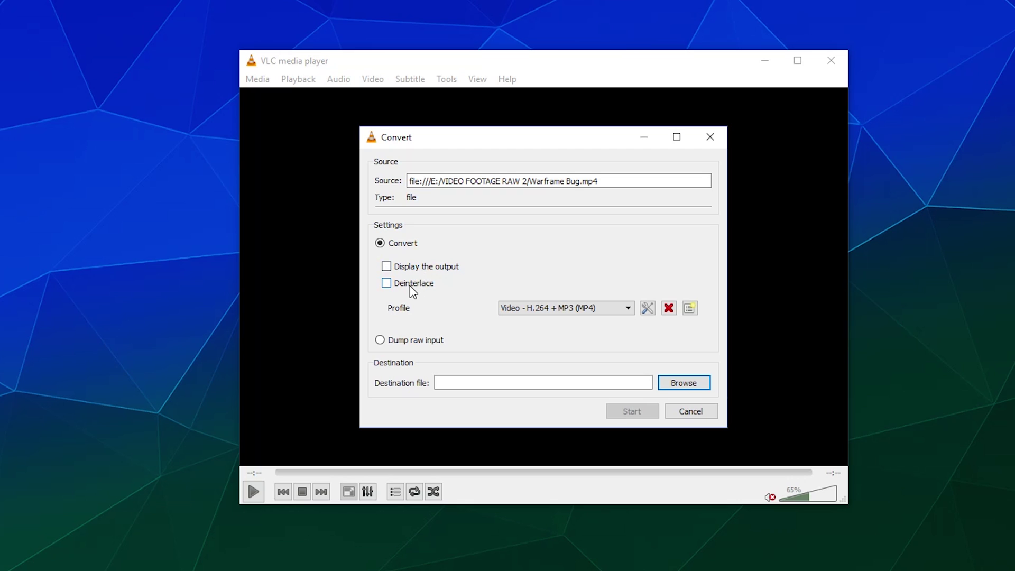
Enable Display the output for the conversion
click(418, 267)
drag(469, 141, 1012, 133)
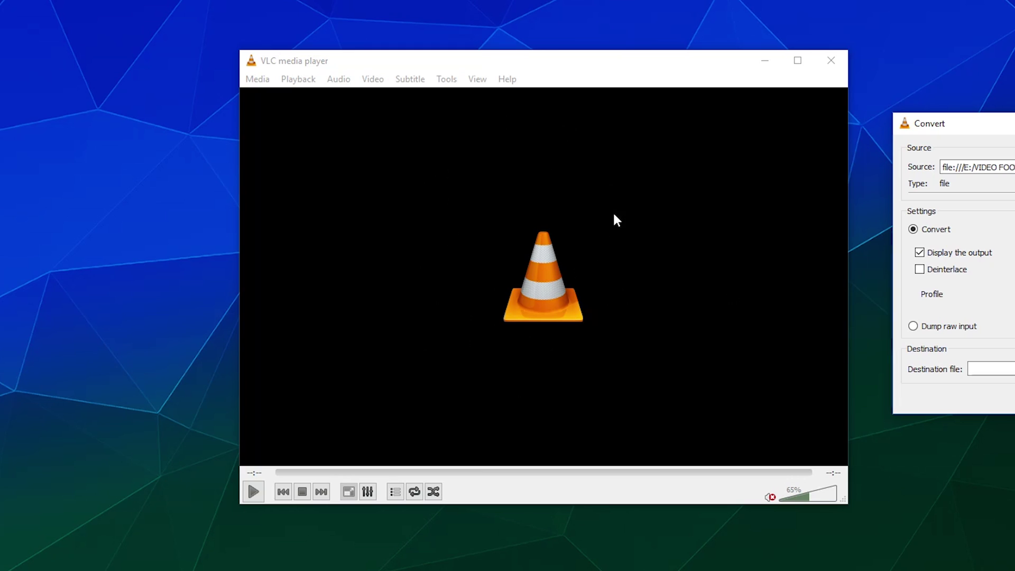
drag(1002, 132, 460, 138)
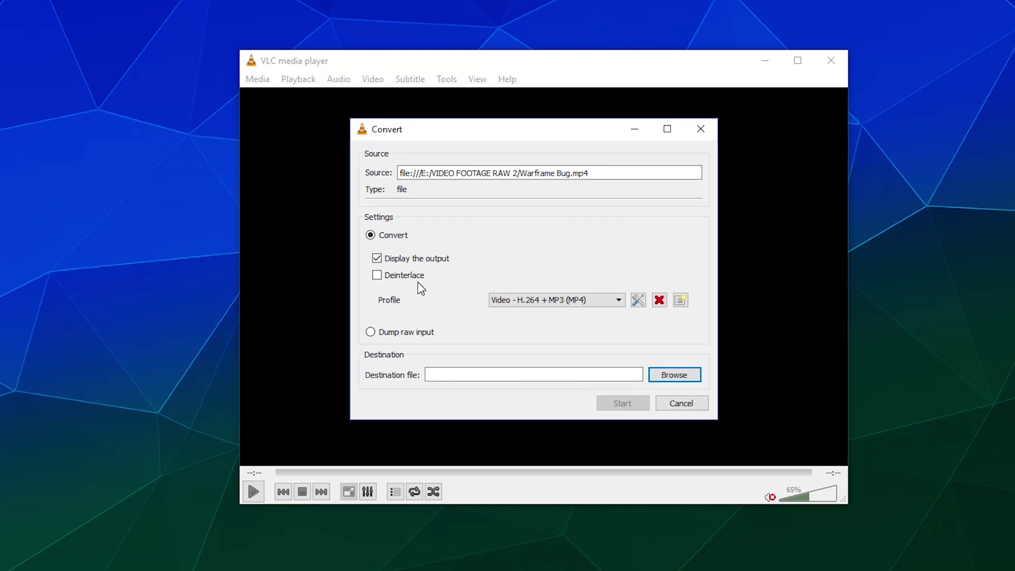
Look through the conversion profiles, try Video for Youtube HD, and switch back to Video - H.264 + MP3 (MP4)
click(535, 299)
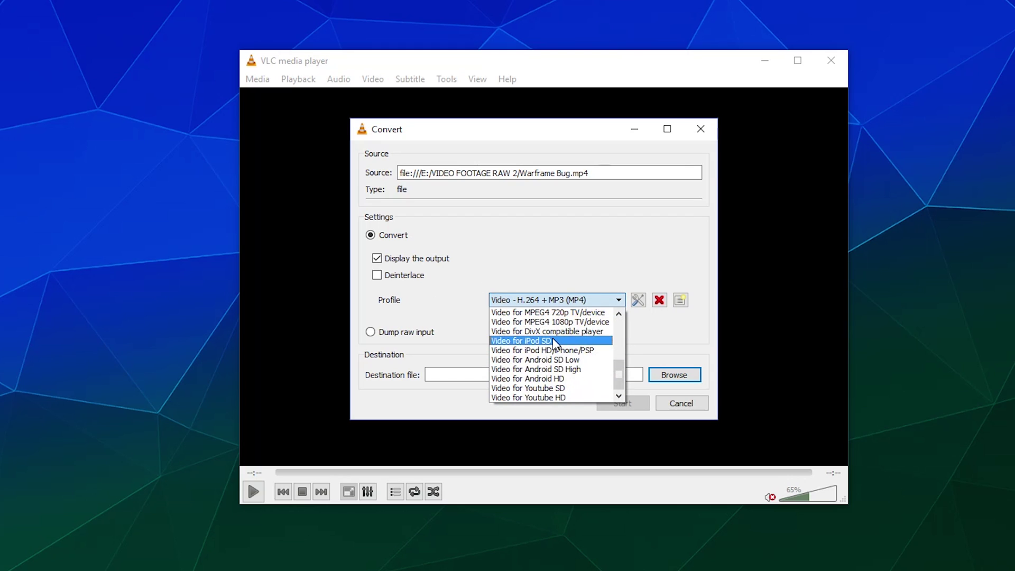
scroll(553, 339, up, 5)
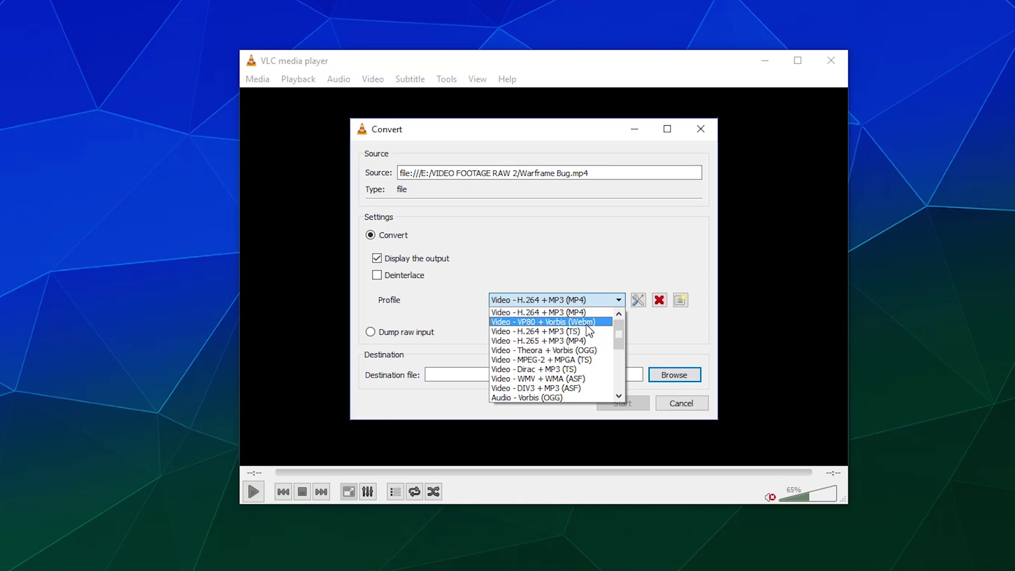
scroll(588, 331, down, 5)
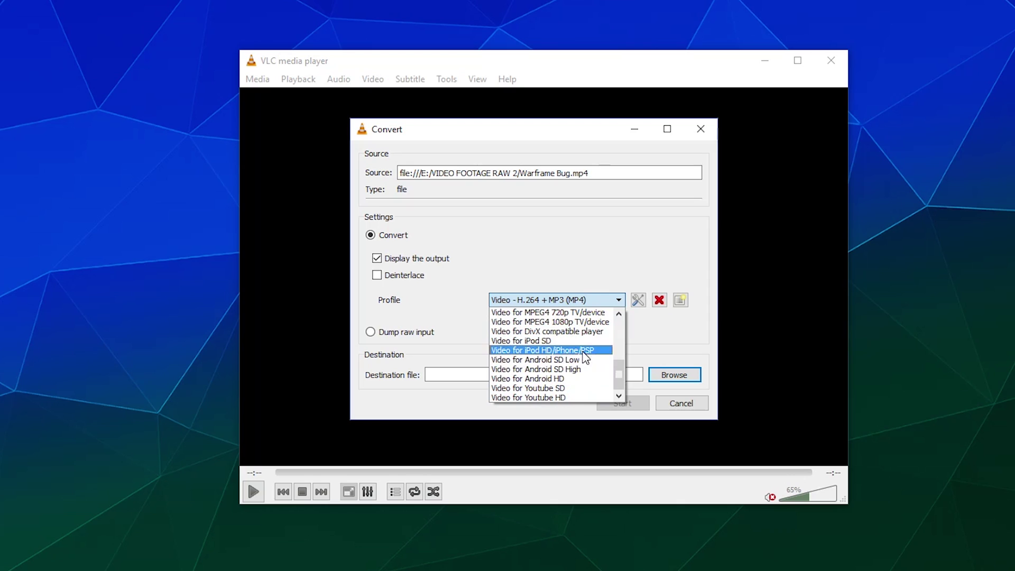
click(580, 403)
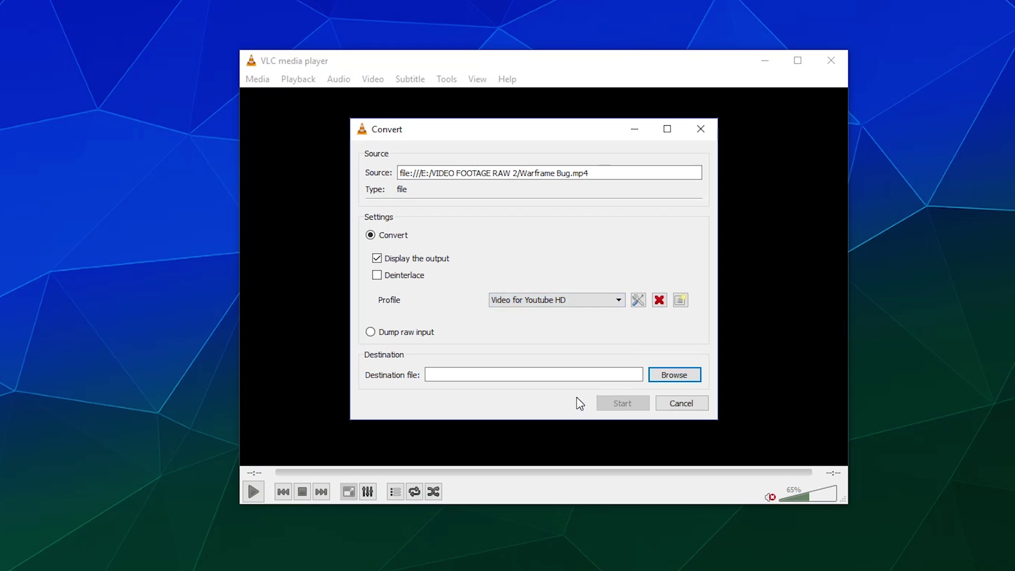
click(555, 301)
click(556, 315)
Open the selected conversion profile for editing, try several container formats, and set the encapsulation to MP4/MOV
click(638, 300)
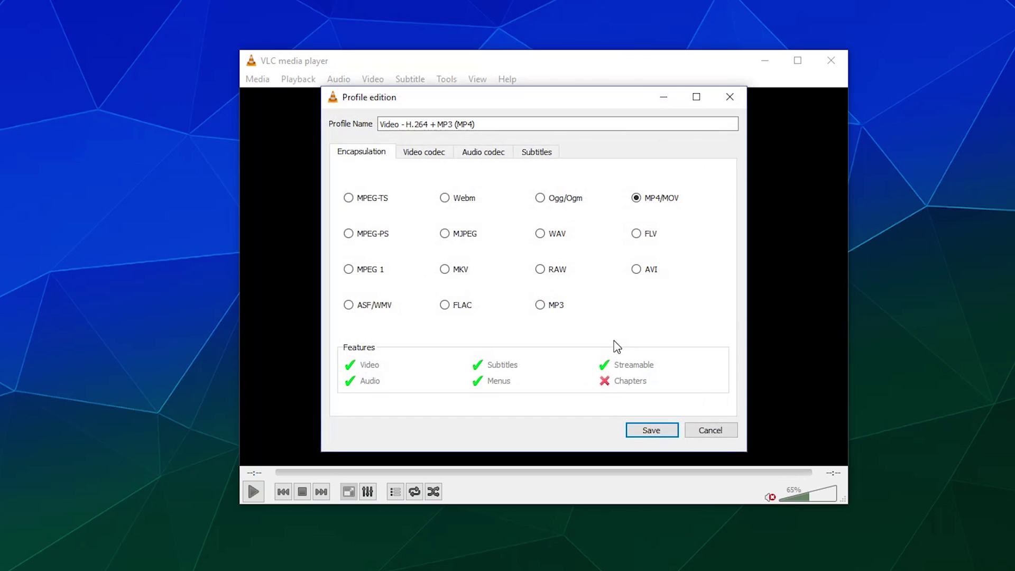
drag(599, 100, 608, 107)
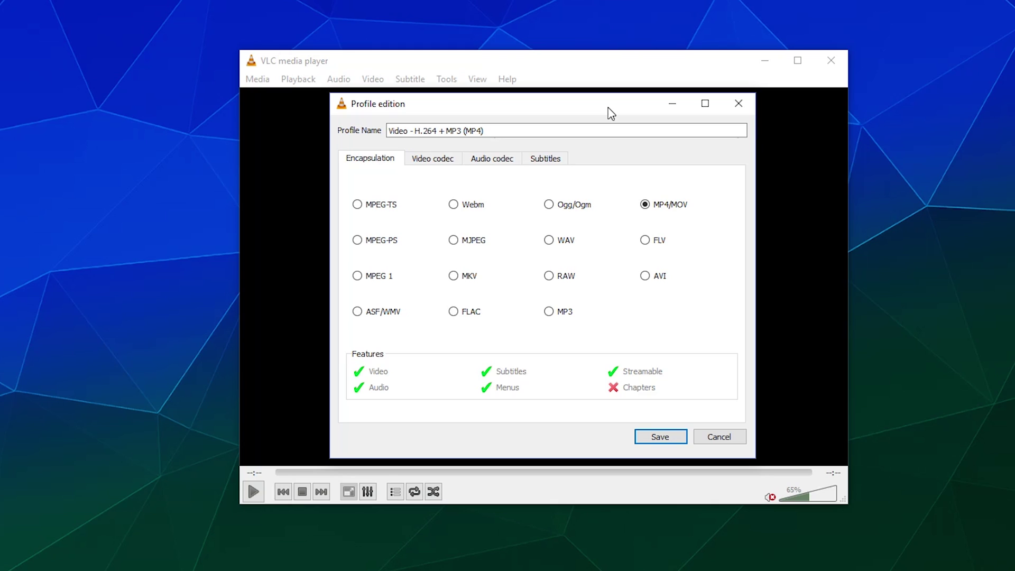
click(666, 242)
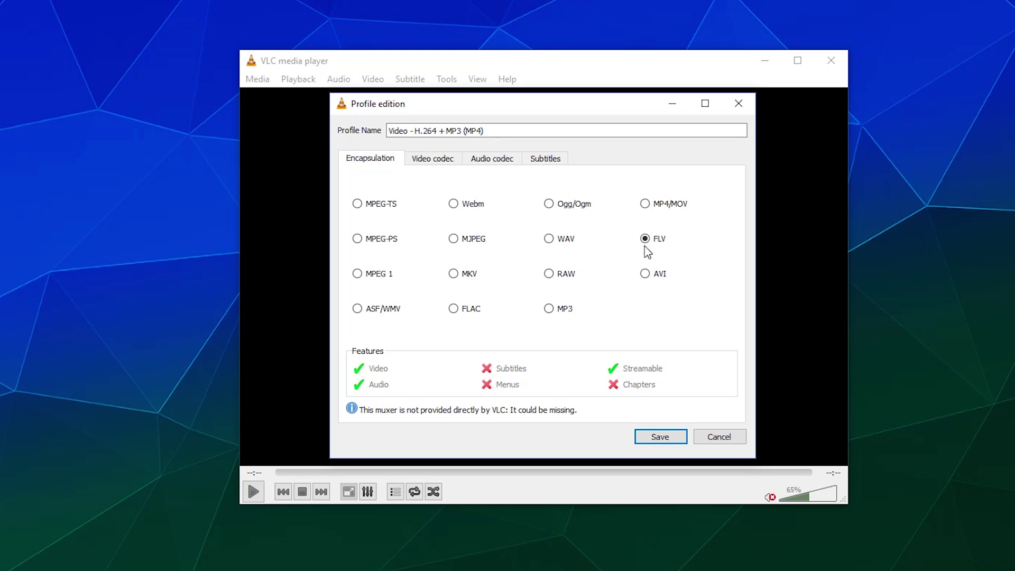
click(644, 276)
click(559, 312)
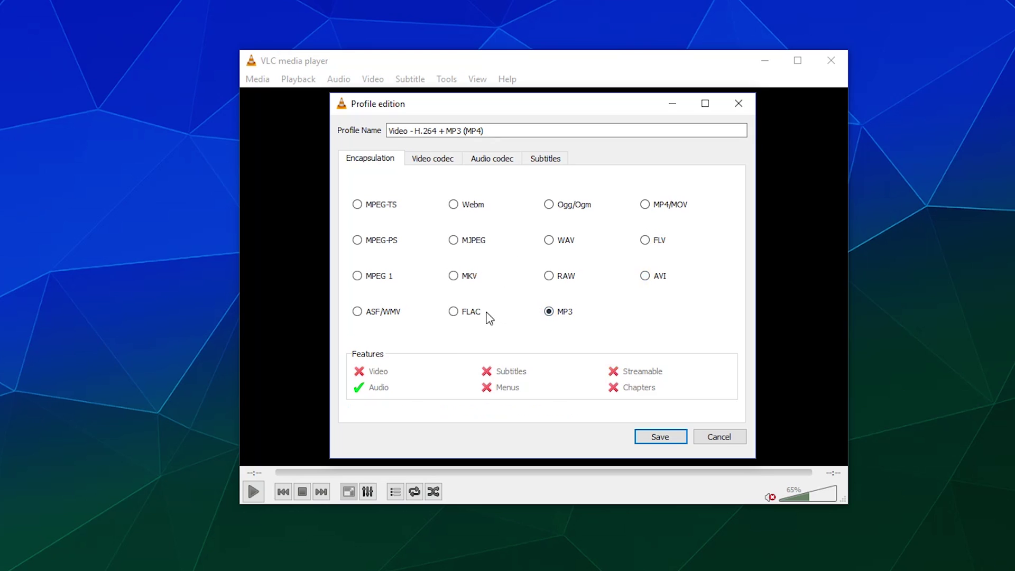
click(468, 275)
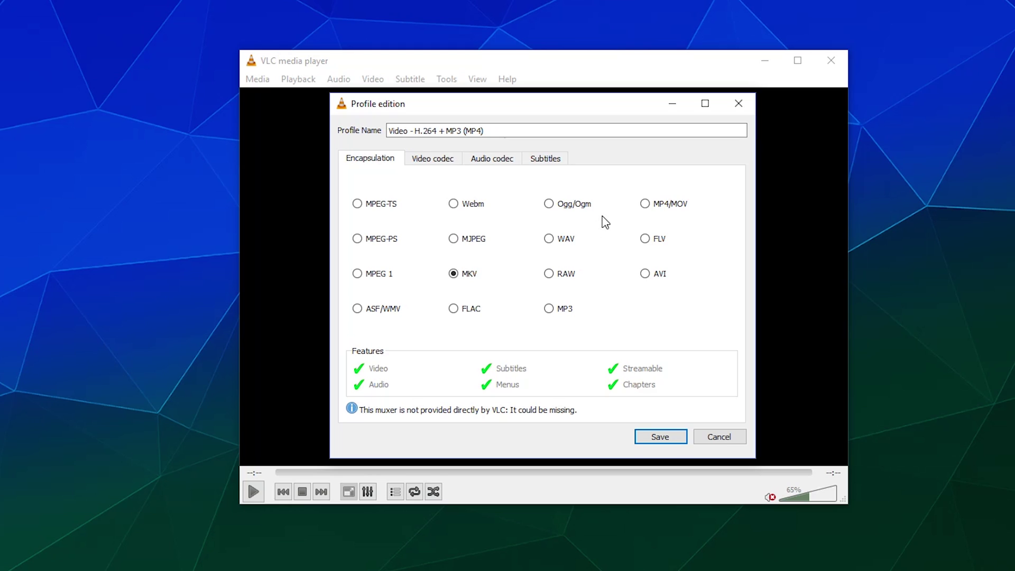
click(667, 204)
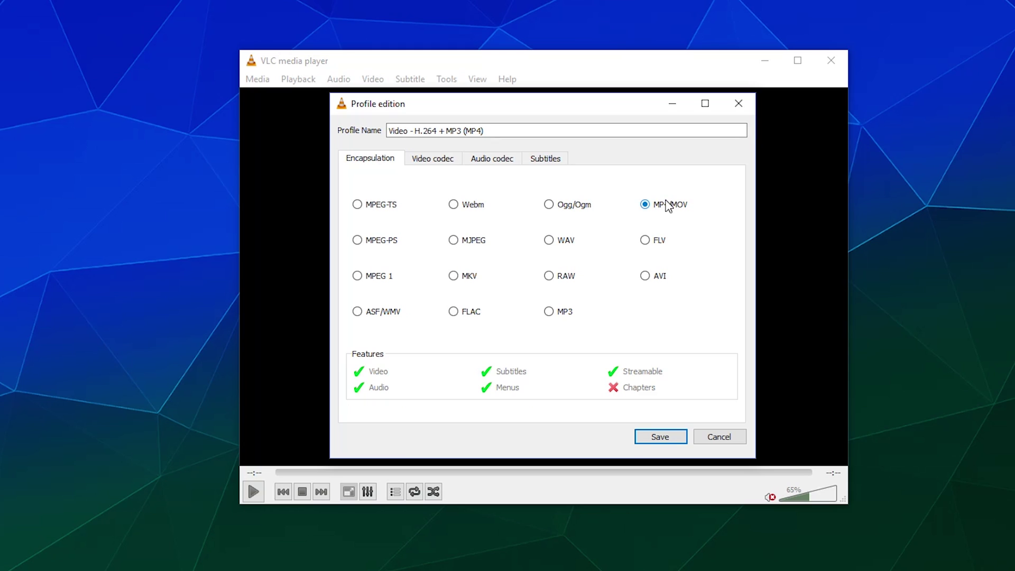
Set the profile's video codec to H-264 and its video bitrate to 8000 kb/s
click(420, 159)
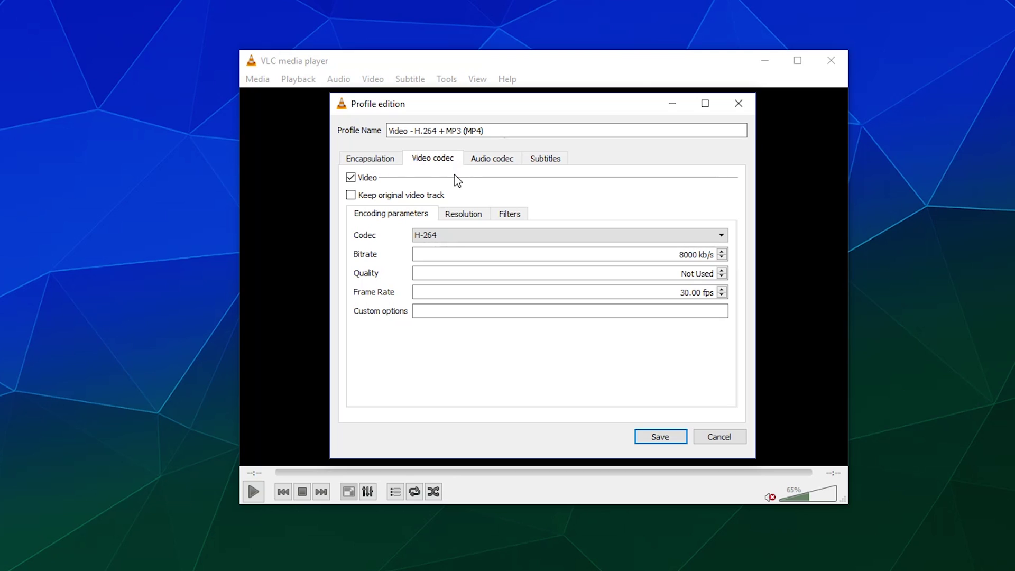
click(469, 237)
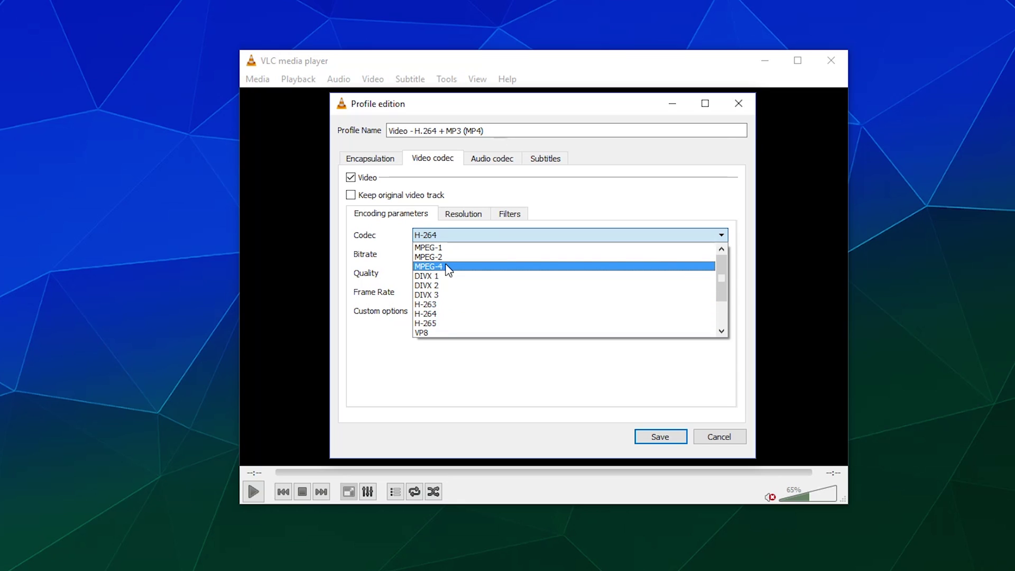
click(437, 315)
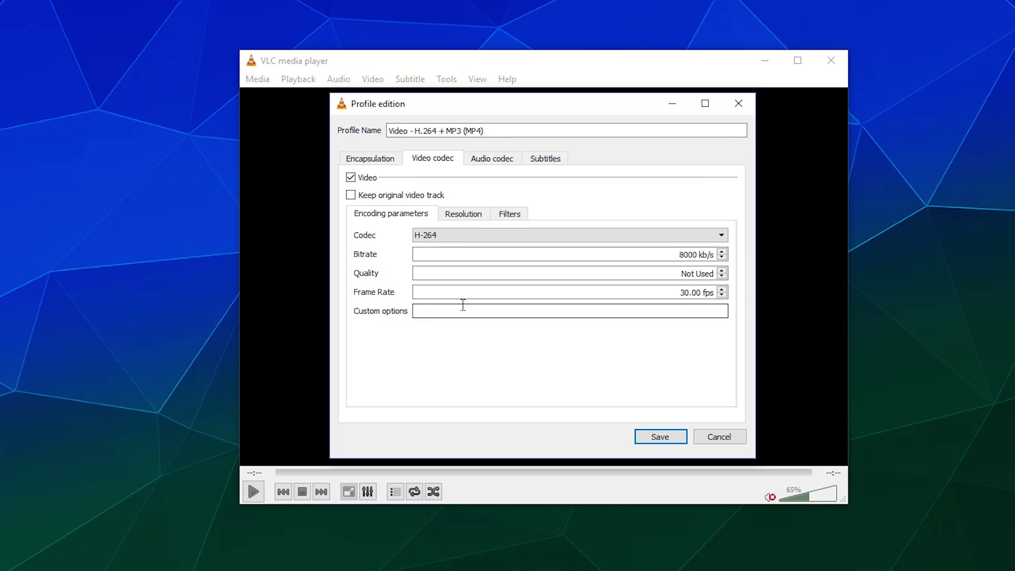
drag(679, 255, 701, 255)
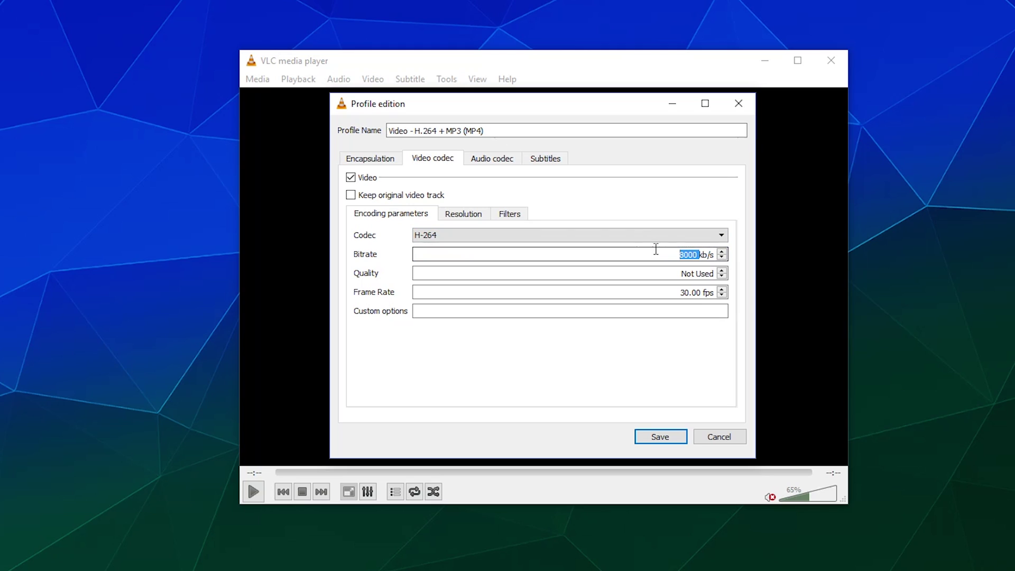
drag(686, 273, 715, 273)
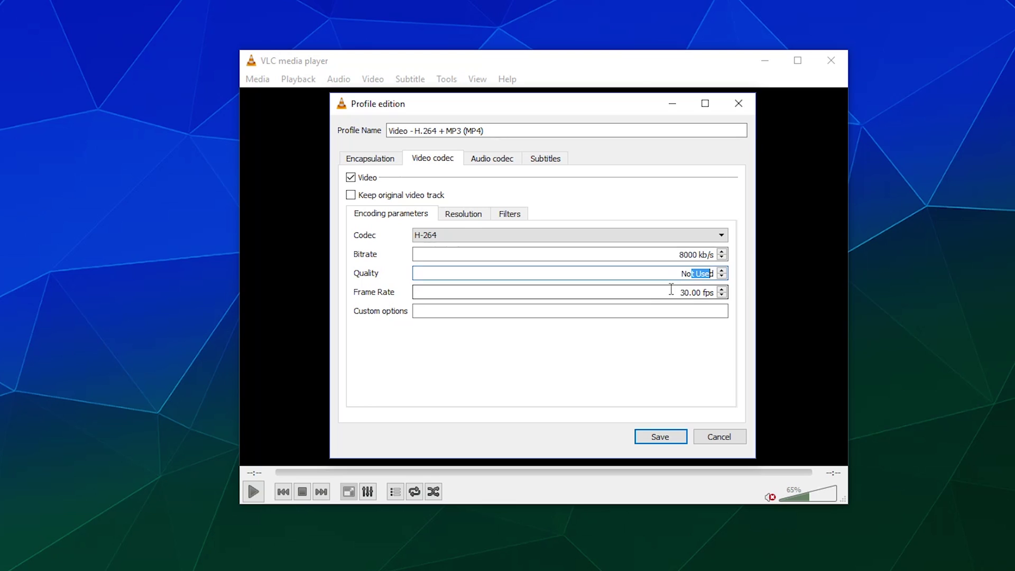
key(Tab)
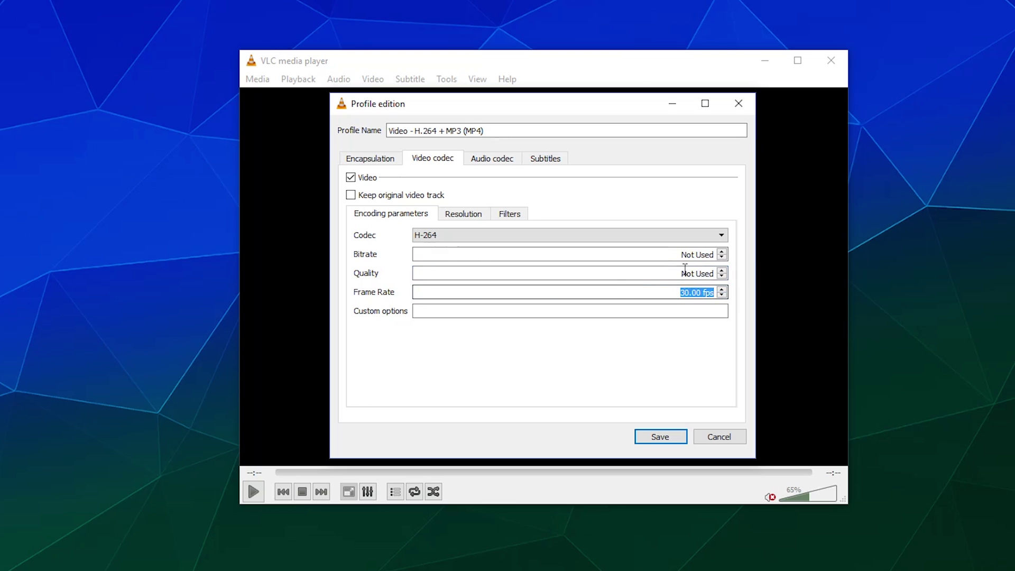
click(714, 254)
text(8000 kb/s)
Set the video resolution scale to Auto and look through the available video filters
click(447, 217)
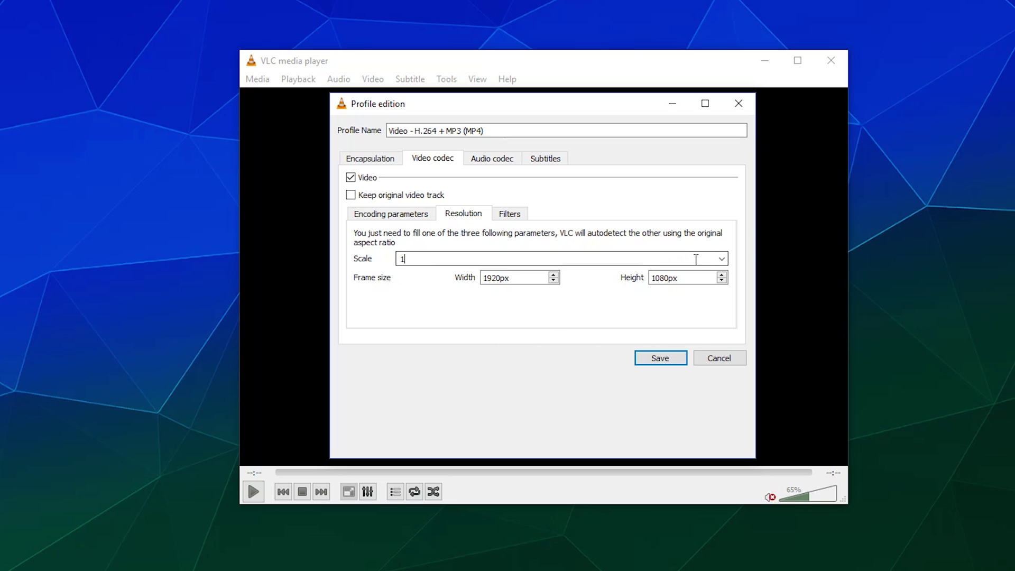
click(721, 259)
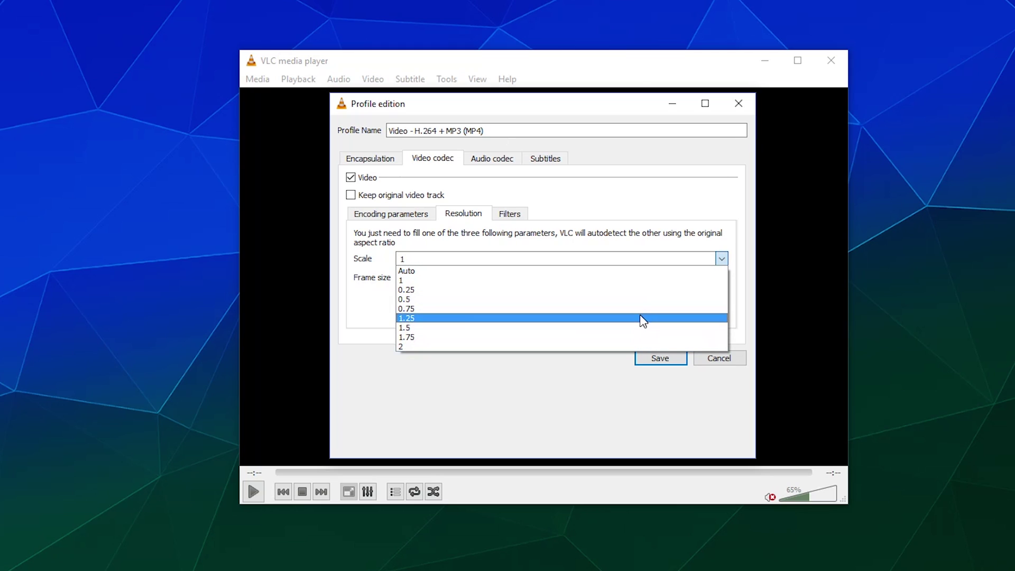
click(639, 284)
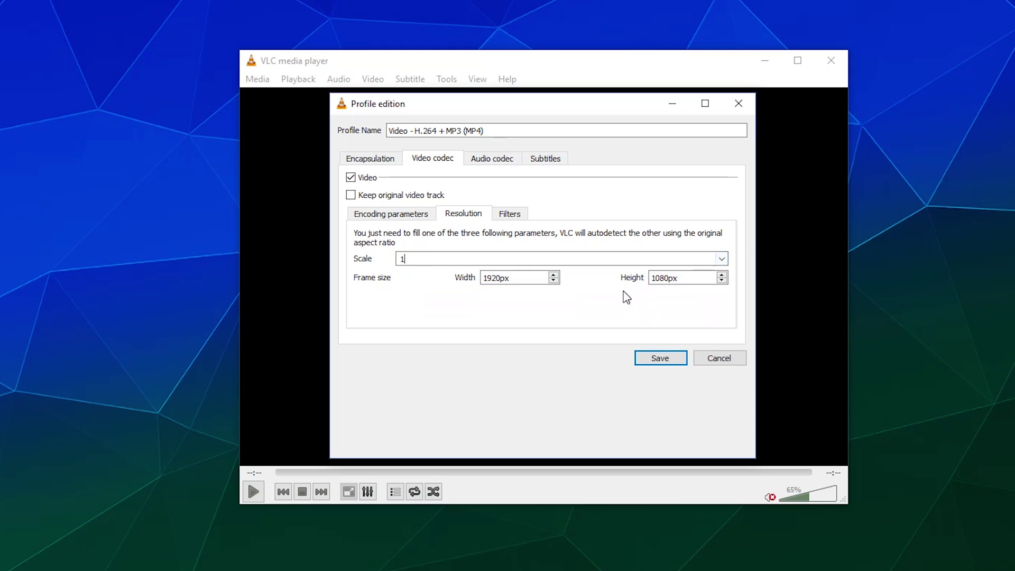
click(721, 259)
click(676, 272)
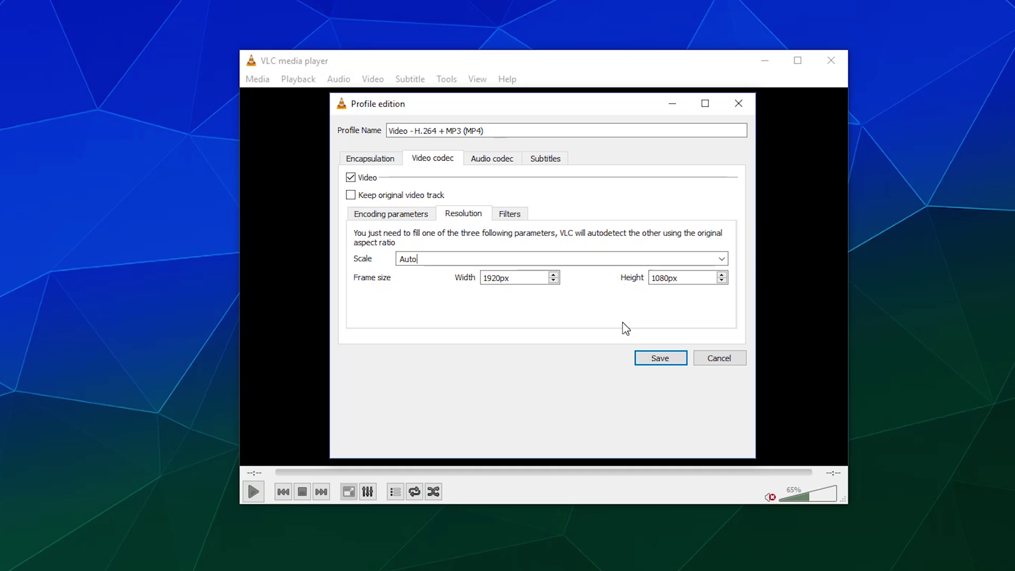
click(529, 214)
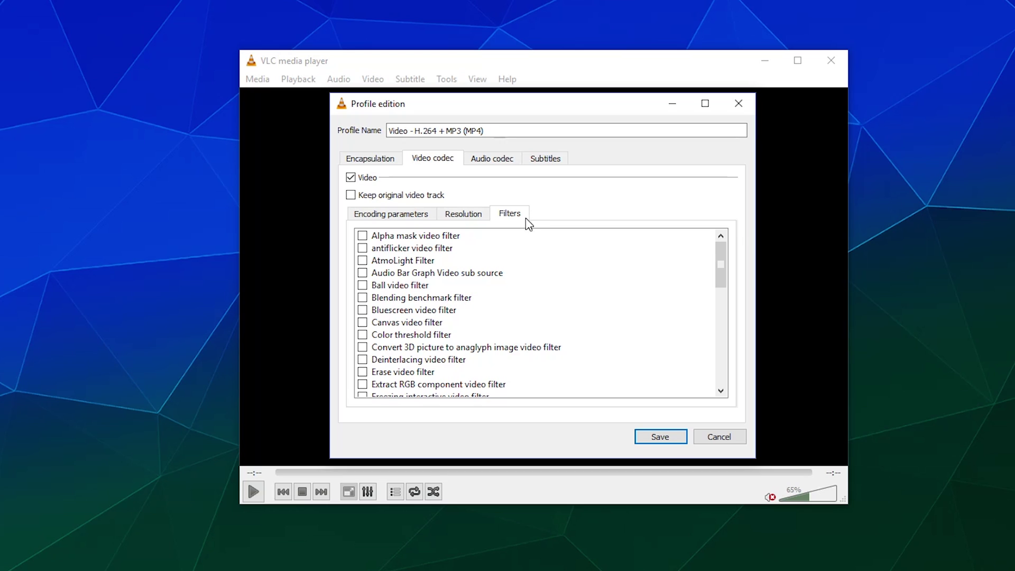
scroll(545, 324, down, 10)
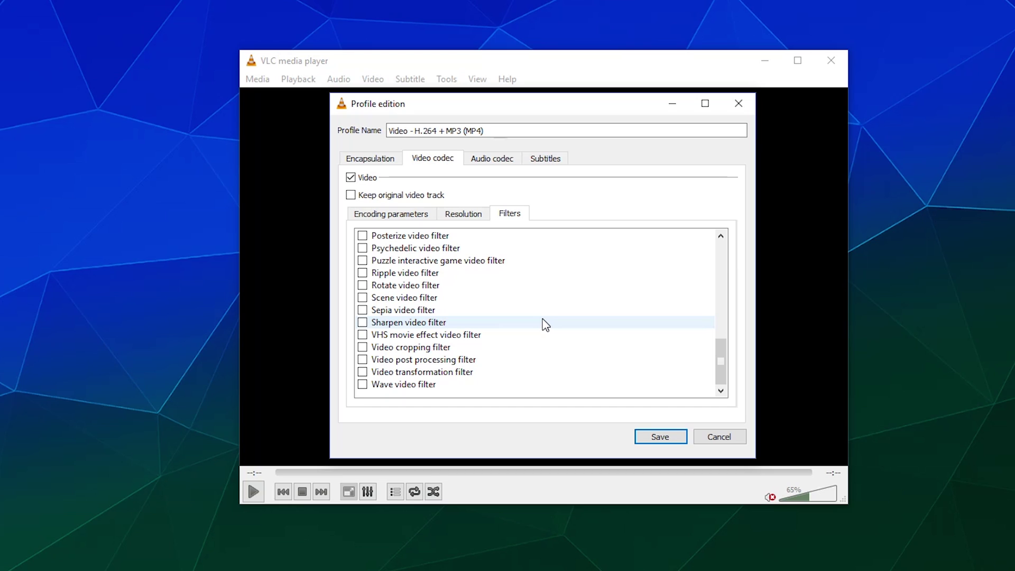
Set the audio codec to MP3, check the subtitle options, and save the edited profile
click(507, 158)
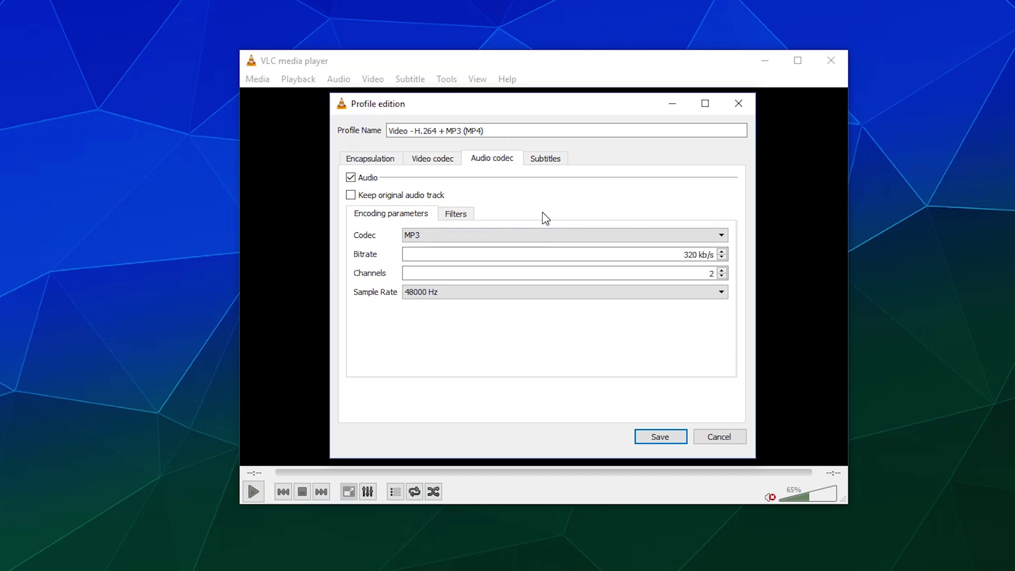
click(545, 236)
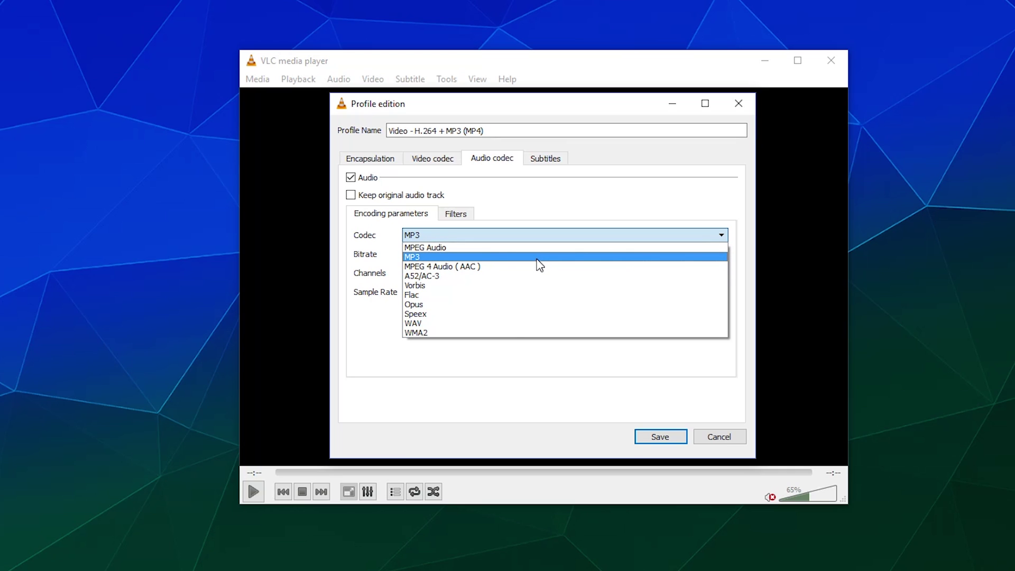
click(530, 257)
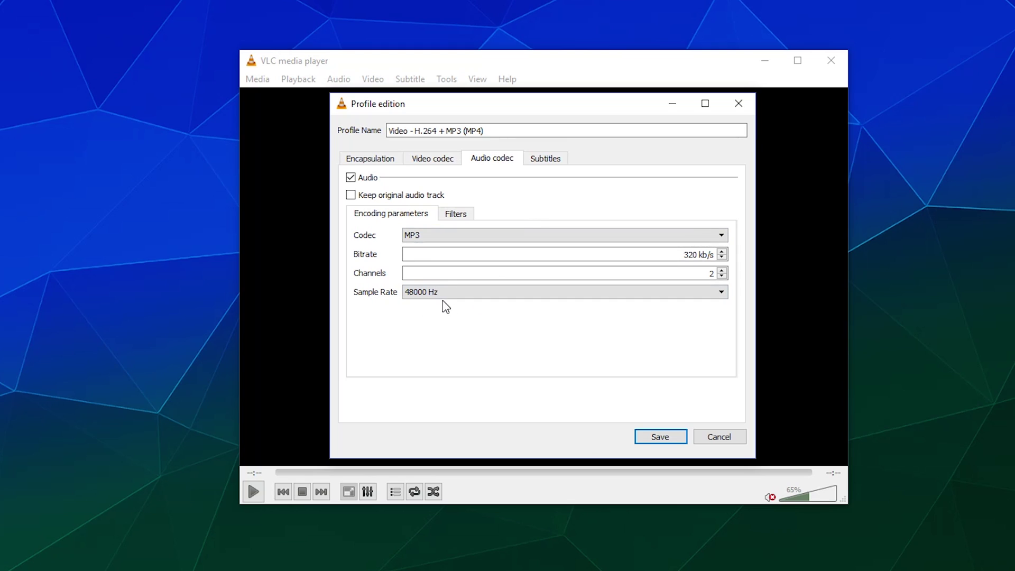
click(535, 166)
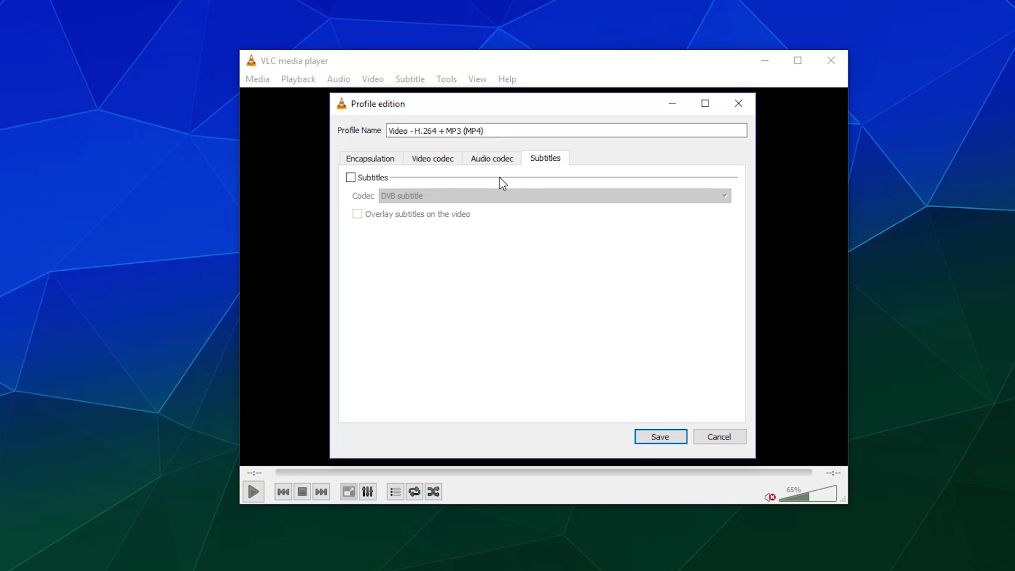
click(651, 438)
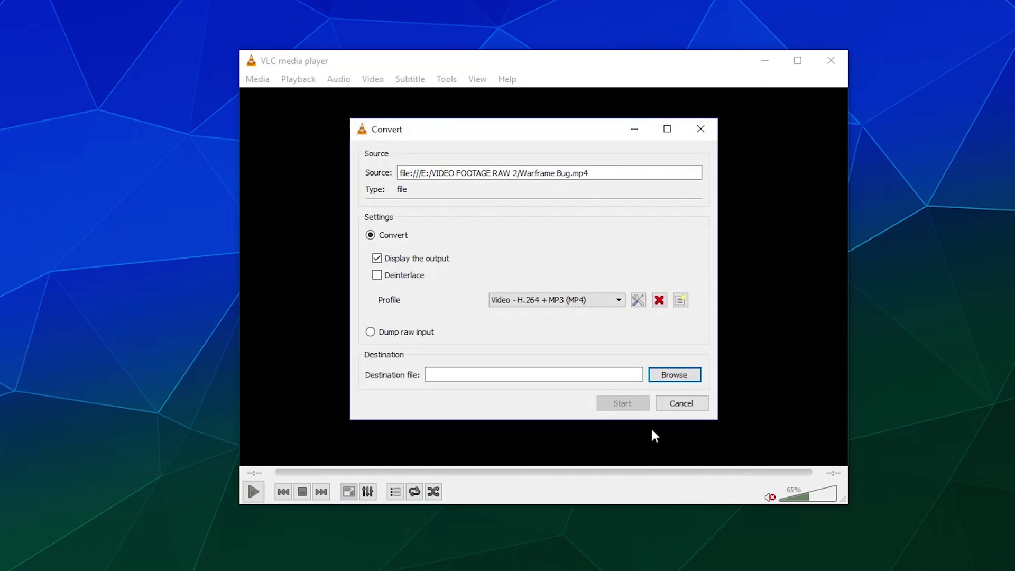
Set the destination file to E:\Warframe Sample Convert.mp4
click(675, 375)
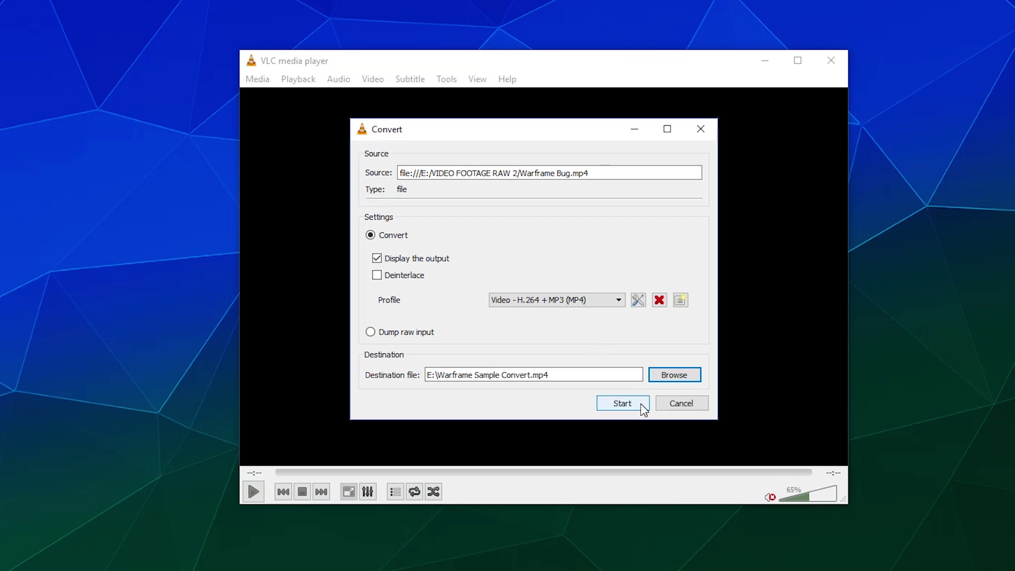
Start the conversion of Warframe Bug.mp4, and shrink and reposition the player window on the desktop
click(622, 403)
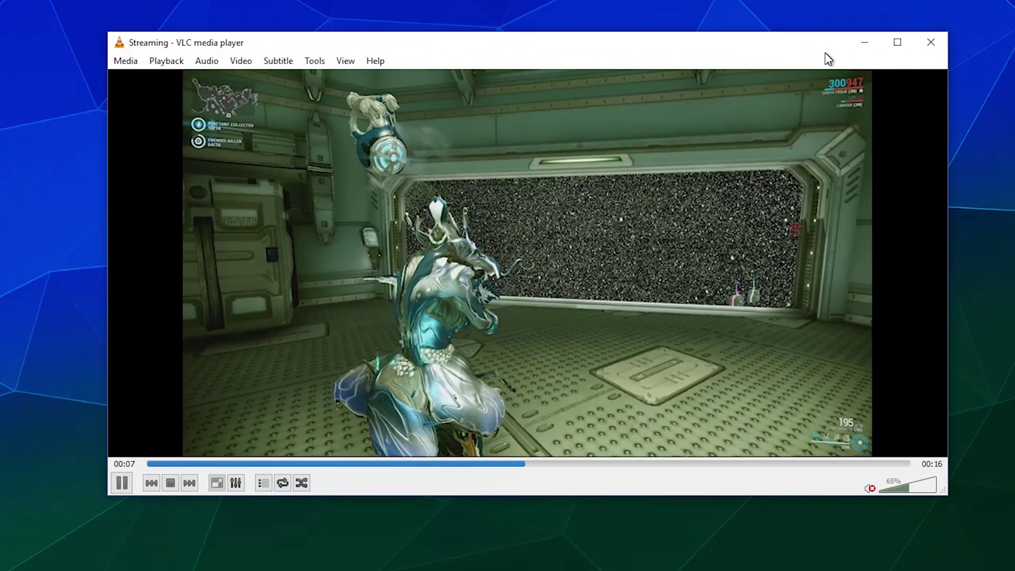
drag(946, 492, 843, 516)
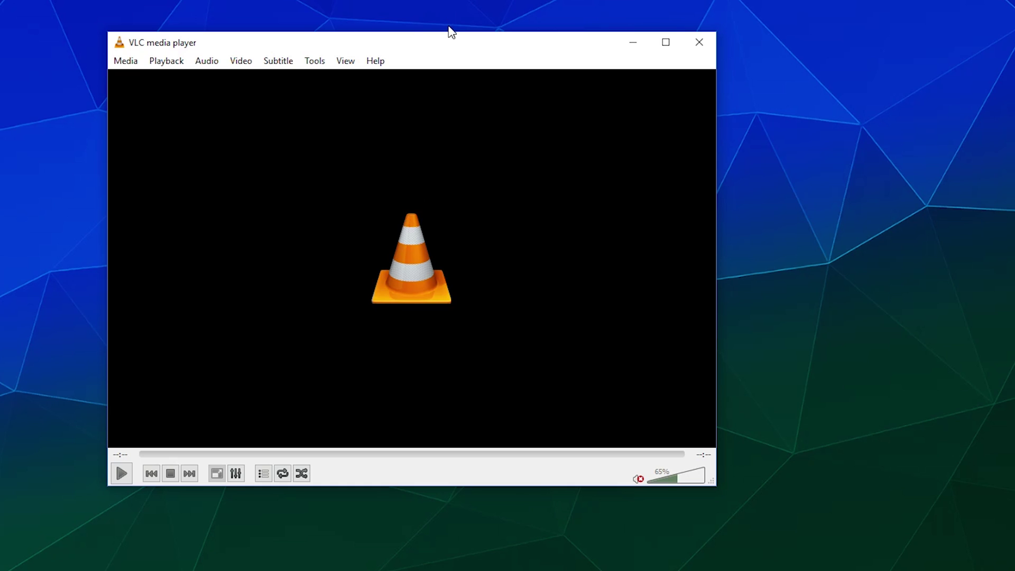
drag(453, 41, 582, 76)
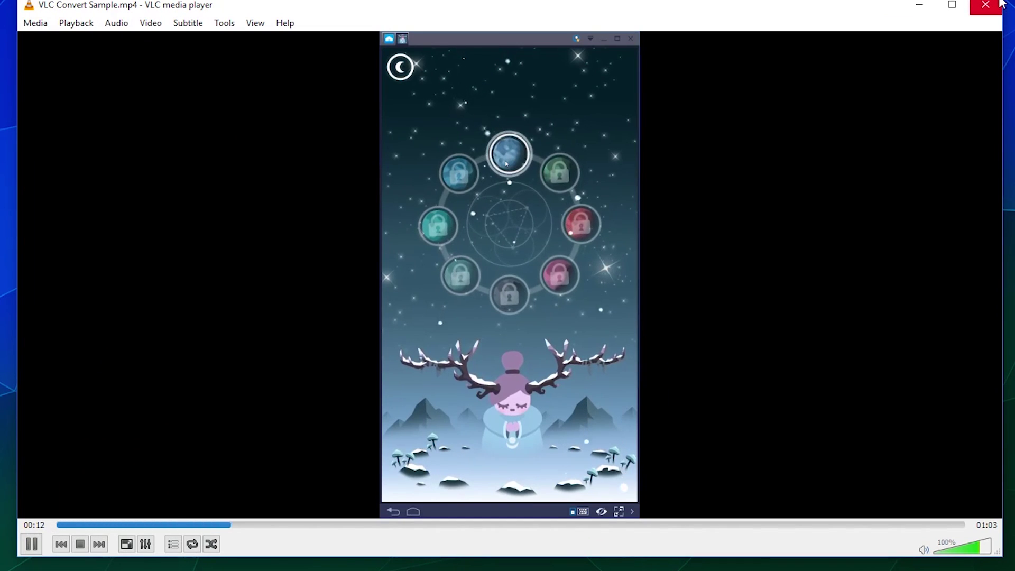
Shrink the player window showing VLC Convert Sample.mp4, and replay the video from the beginning with its sound muted
drag(917, 0, 840, 58)
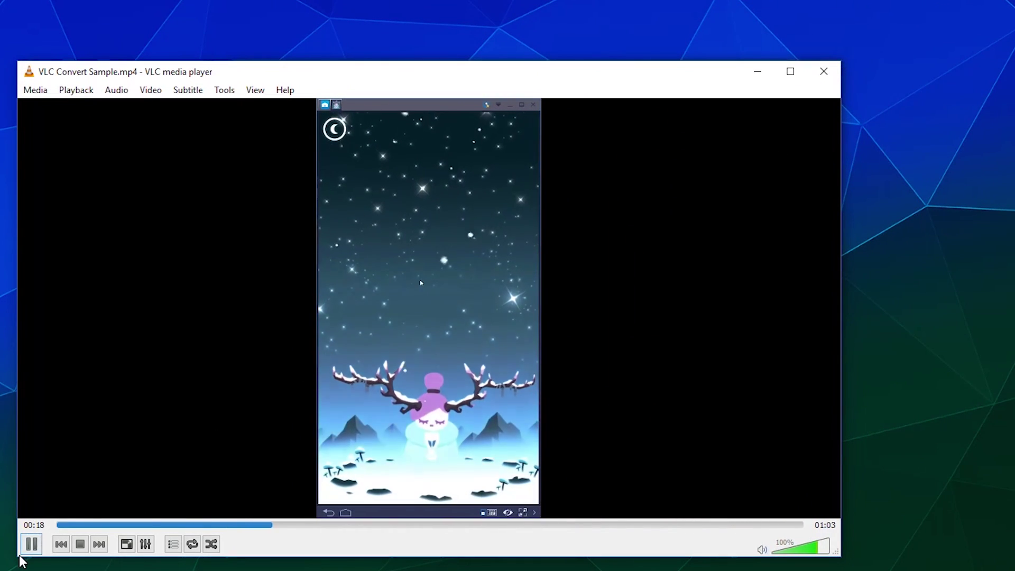
drag(19, 556, 235, 513)
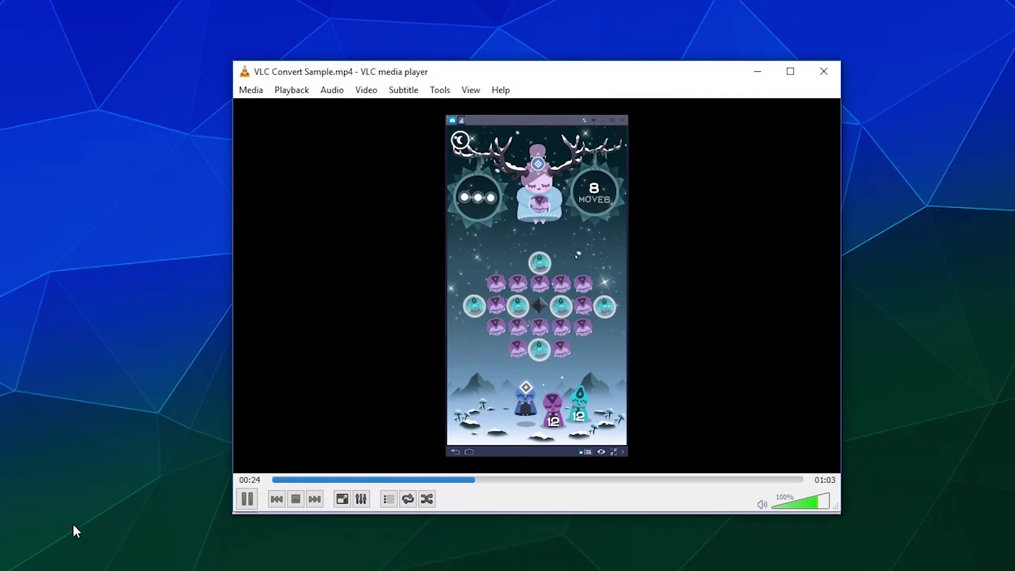
click(275, 480)
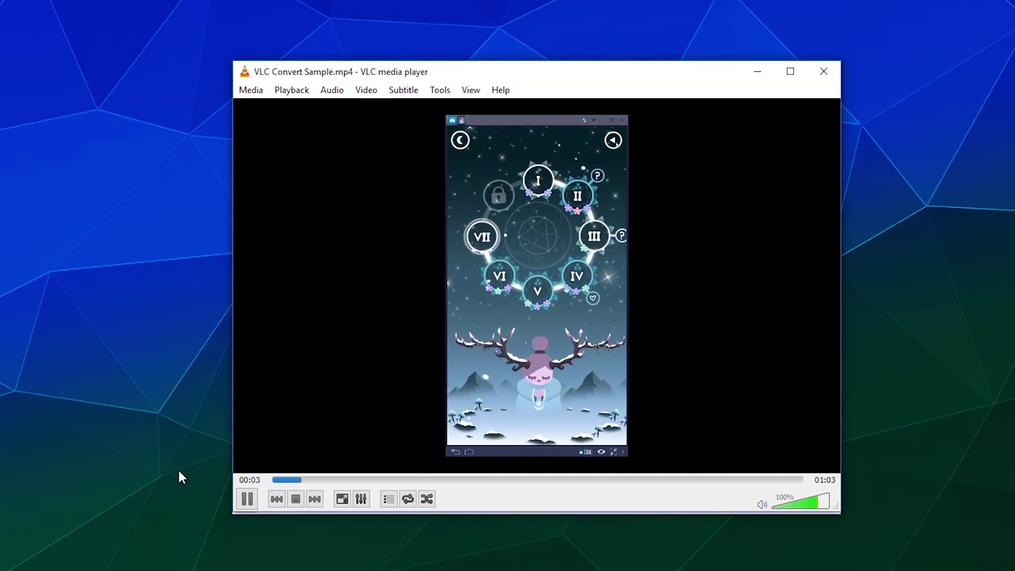
click(762, 504)
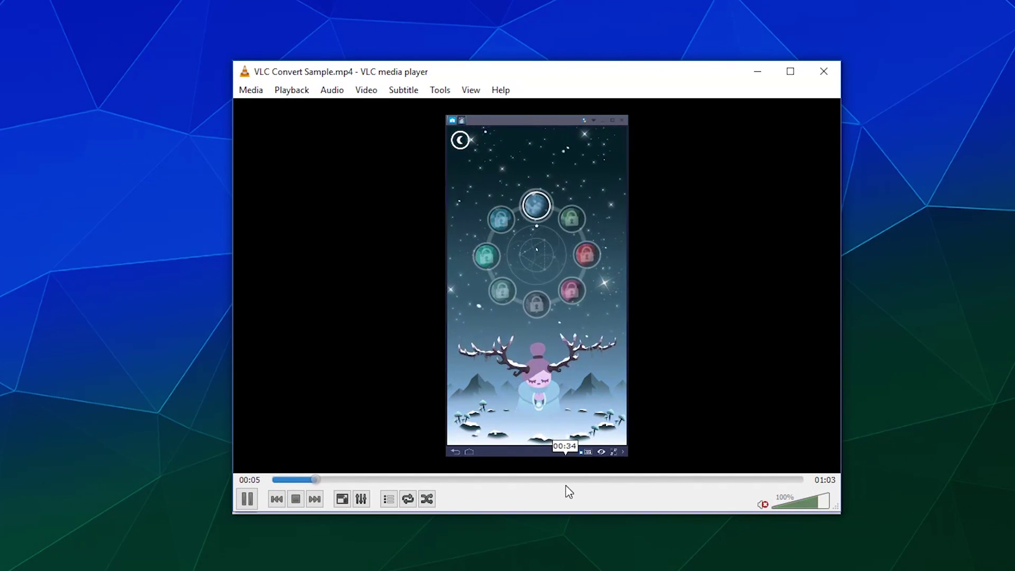